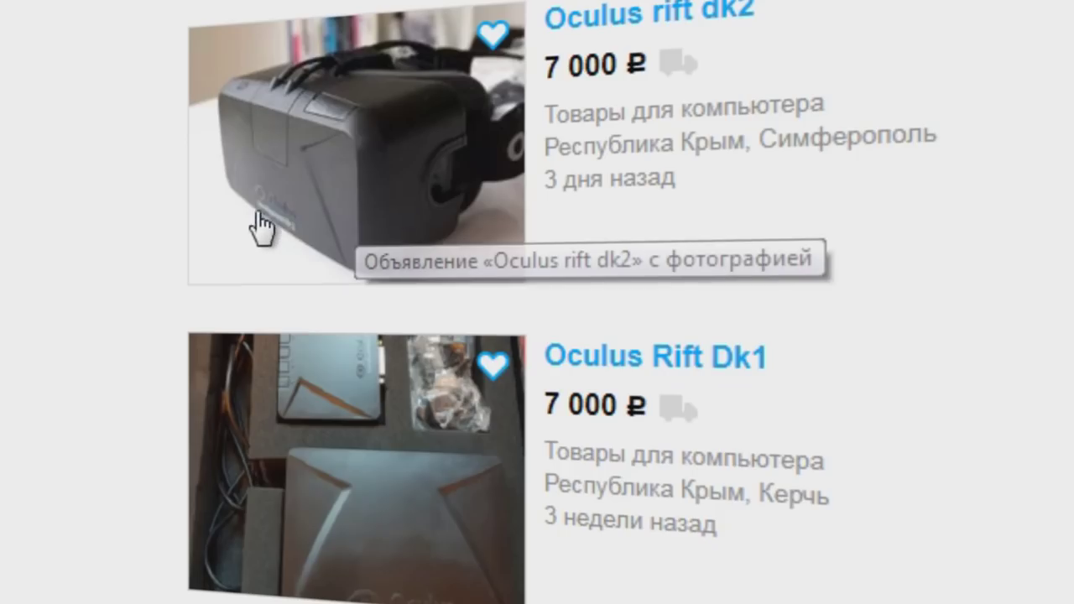
scroll(335, 378, "down", 5)
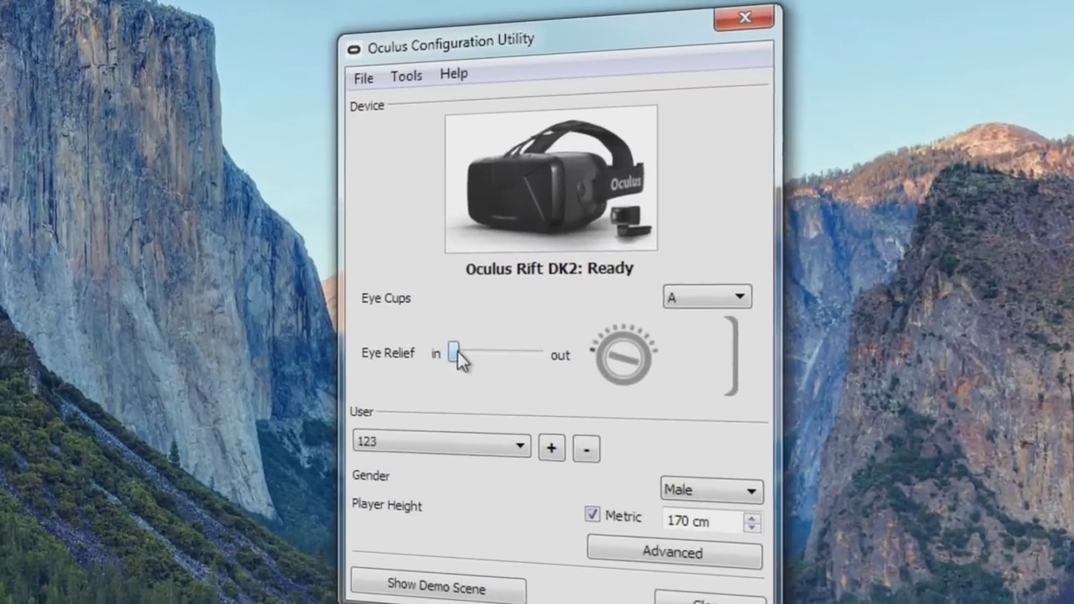
Set the eye relief slider all the way out in the Oculus Configuration Utility.
mouse_move(457, 352)
left_mouse_down()
mouse_move(542, 355)
mouse_move(449, 355)
left_mouse_up()
Return eye relief to fully in, view the advanced profile settings, and launch Vireio Perception.
left_click(711, 296)
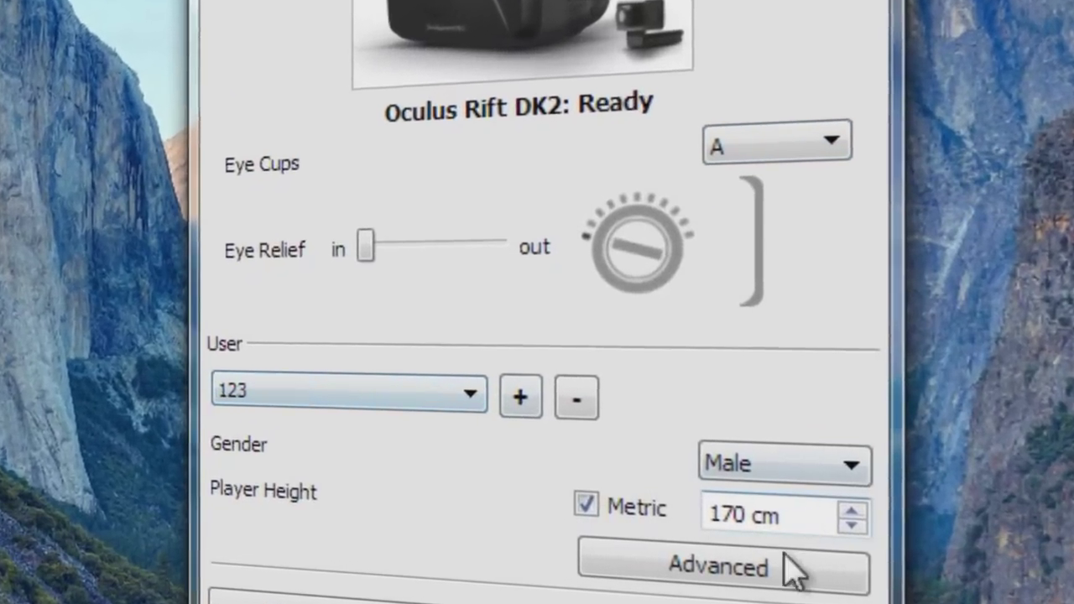
left_click(785, 579)
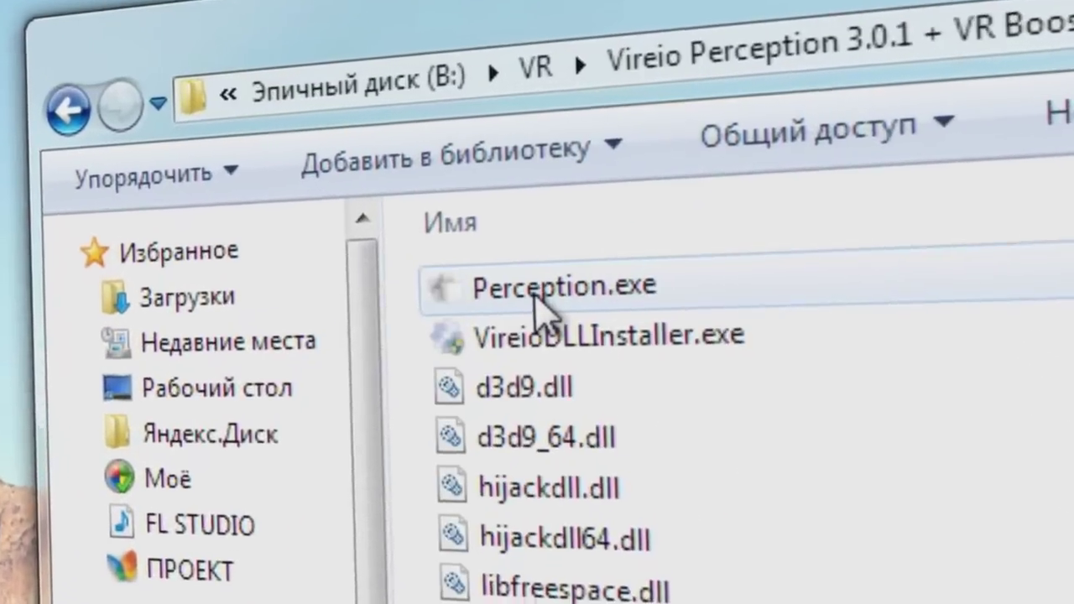
double_click(546, 290)
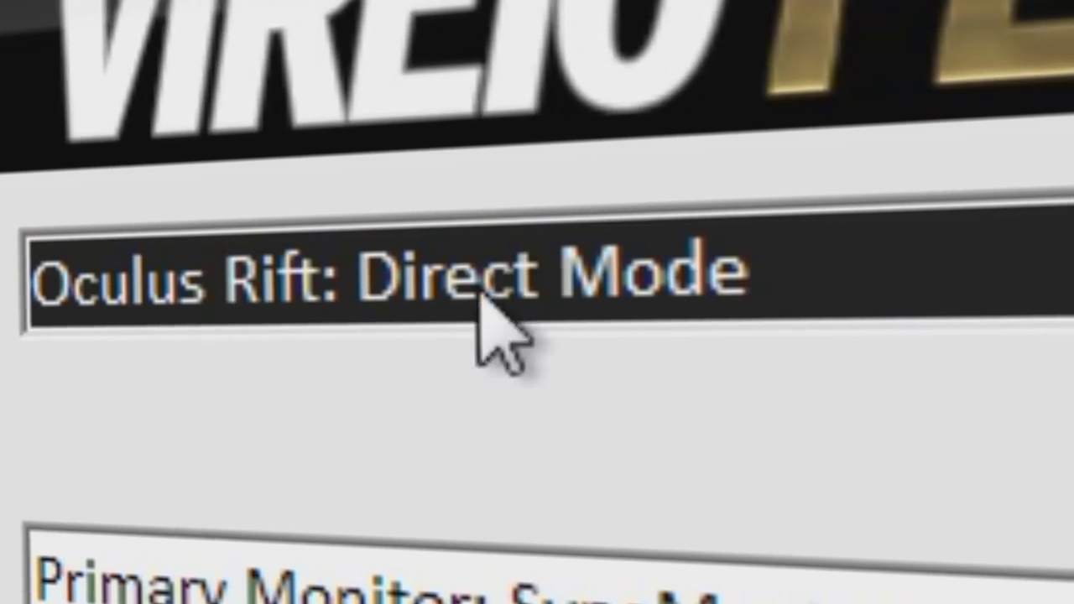
Output Vireio to 'Oculus Rift: Direct Mode' and keep the TV extending the desktop.
left_click(495, 318)
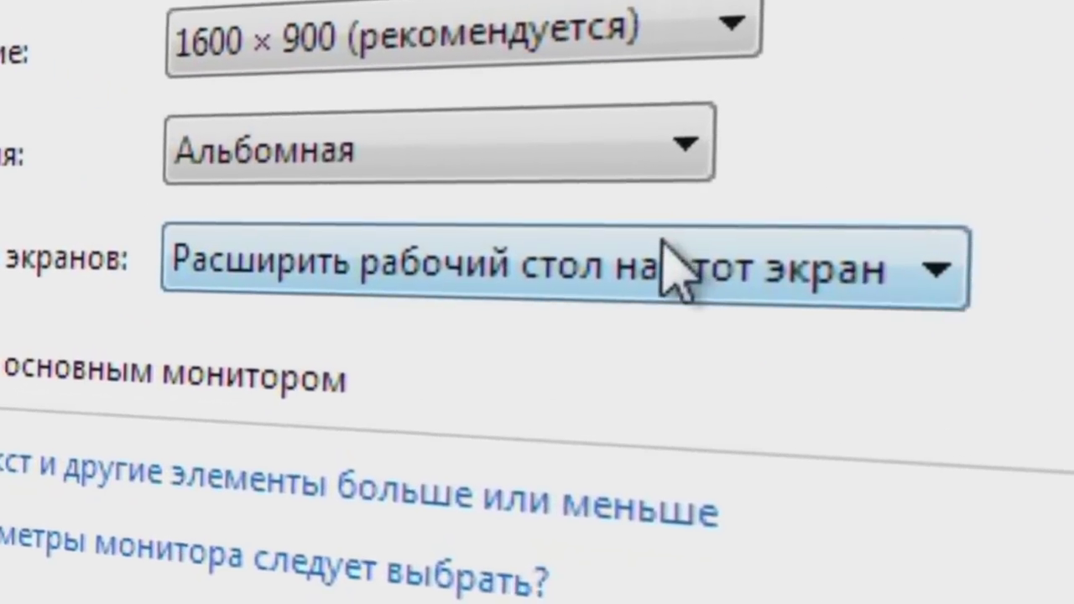
left_click(672, 271)
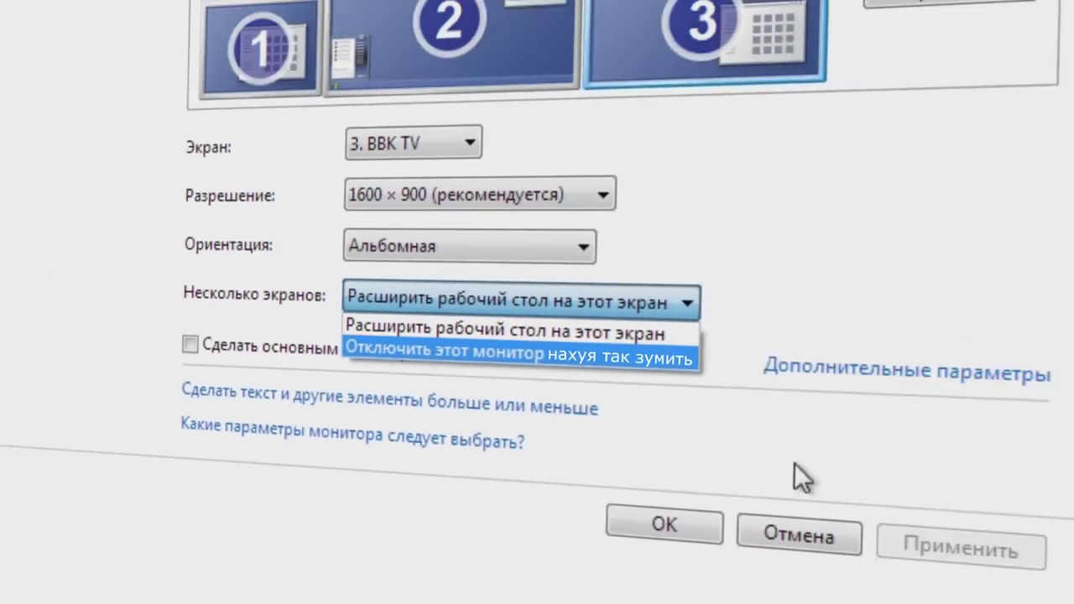
left_click(794, 463)
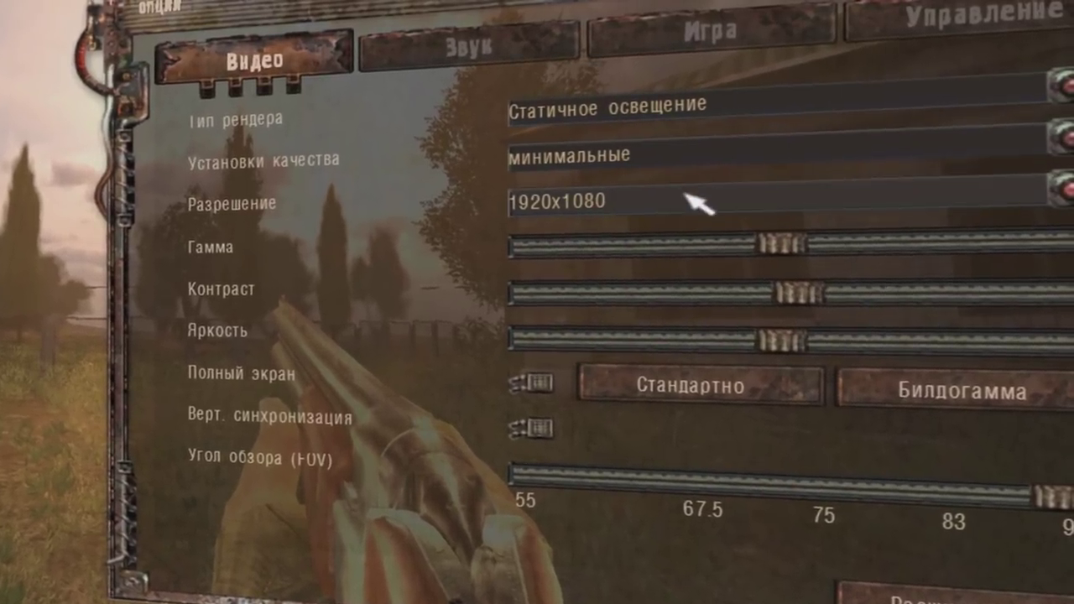
Check the Разрешение resolution list and close it without changing the resolution.
left_click(698, 202)
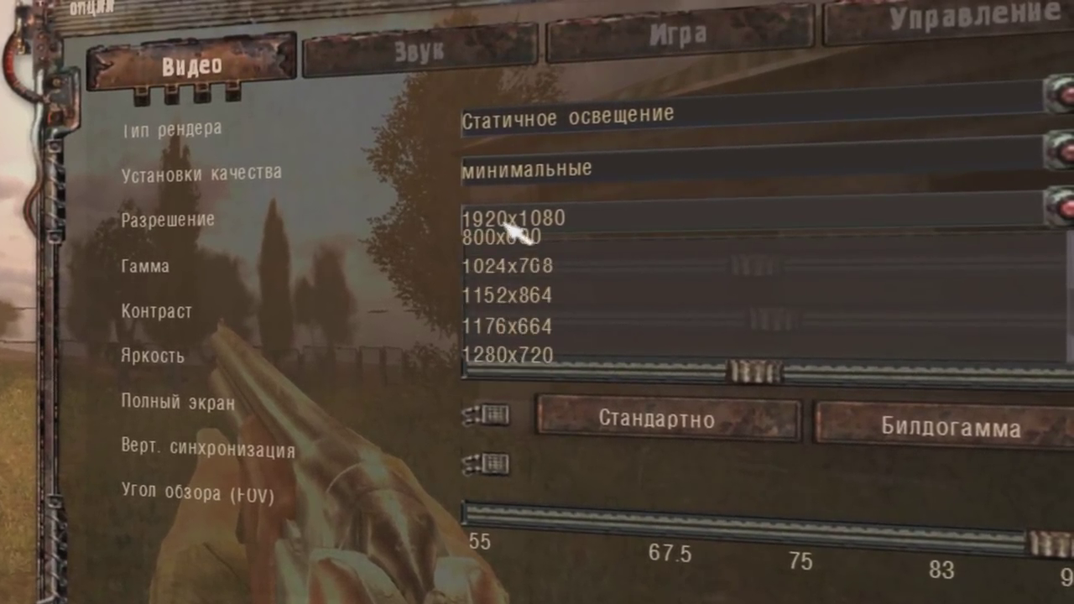
left_click(550, 195)
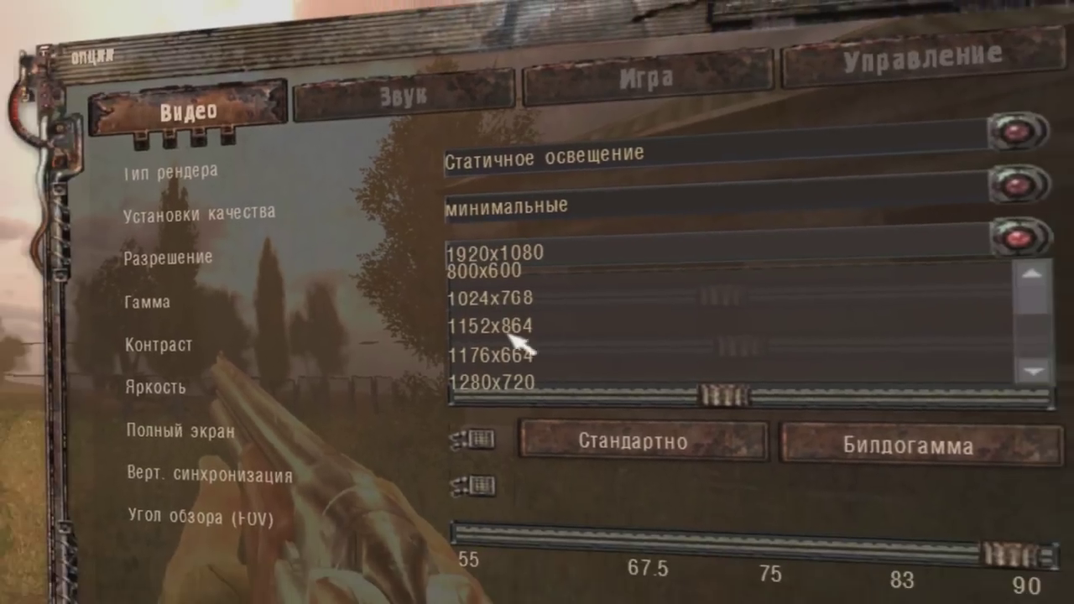
scroll(550, 344, "up", 2)
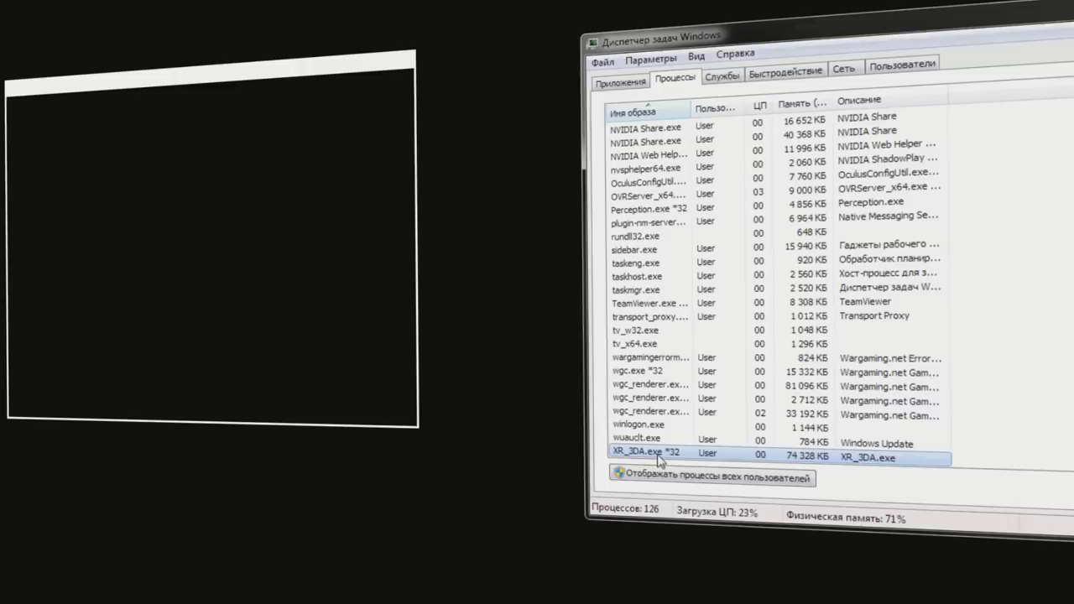
Confirm ending the XR_3DA.exe process.
left_click(728, 495)
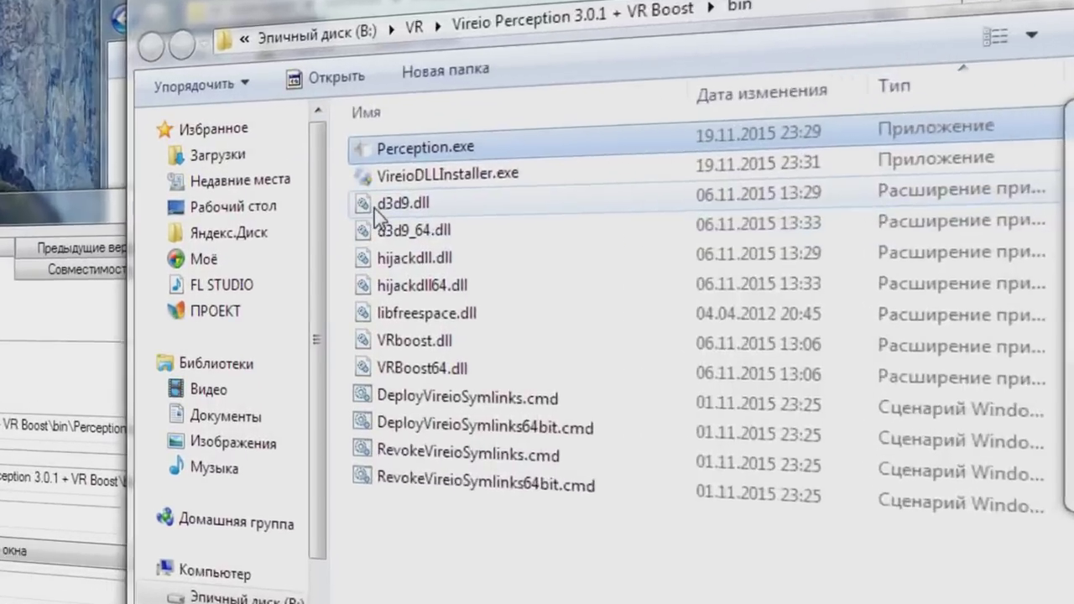
Select Vireio's DLL files from d3d9.dll through VRBoost64.dll.
left_click(403, 143)
left_click(487, 352, "shift")
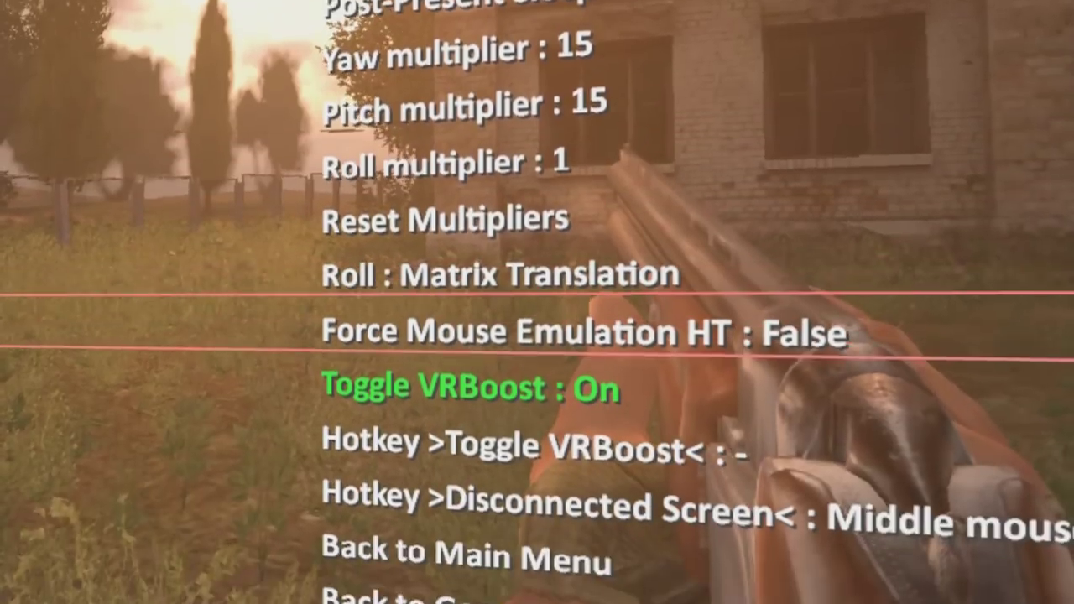
Set forced mouse emulation to True, then step past Roll multiplier to Force Mouse Emulation HT.
key("KP_Delete")
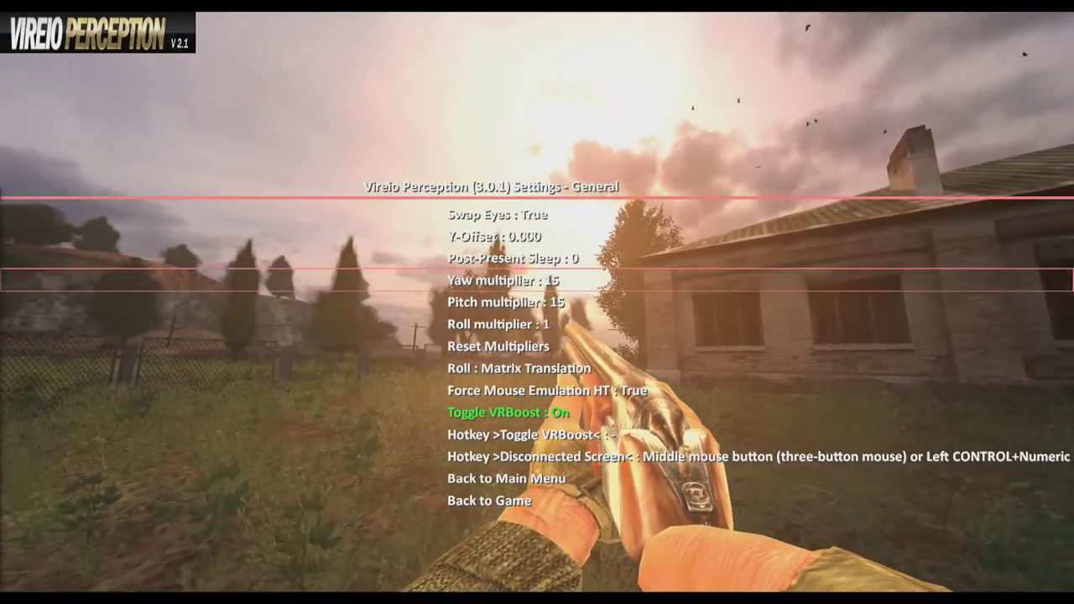
key("Down")
key("Down")
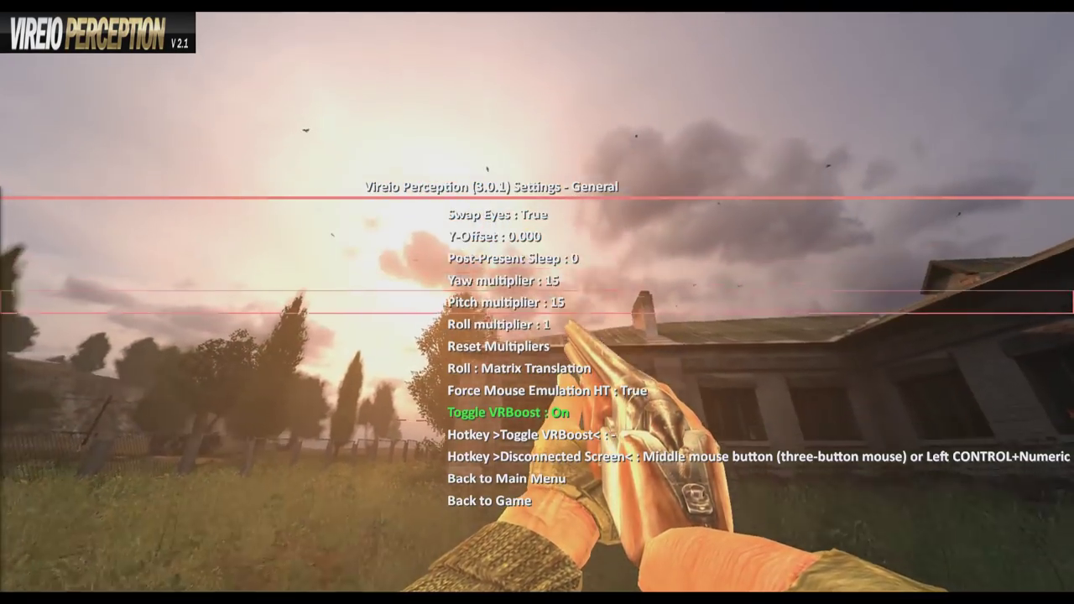
key("Down")
key("Down")
key("Down")
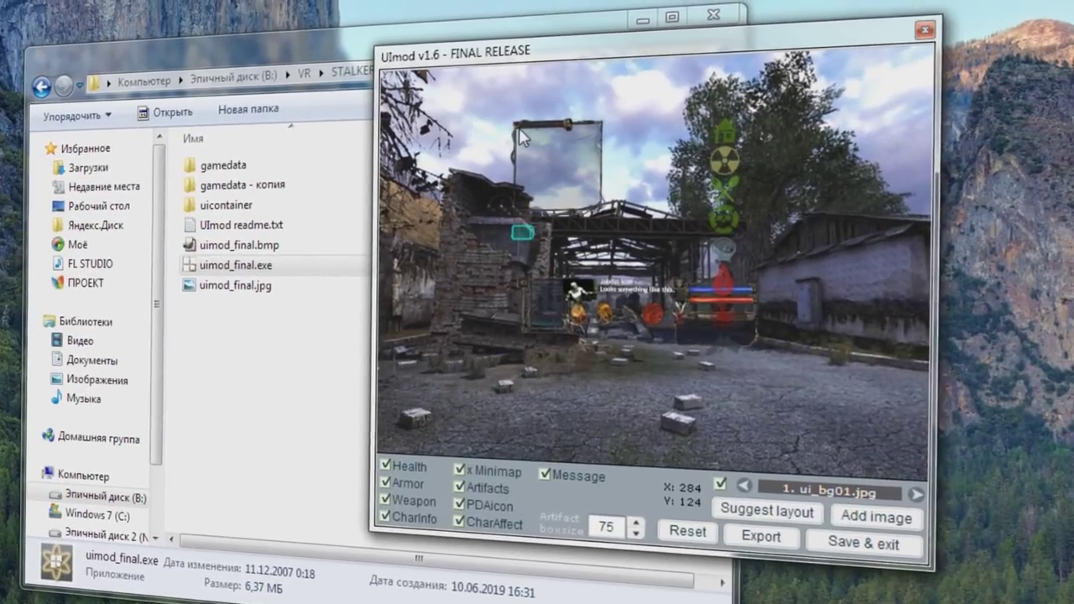
Move the minimap down-right and the message panel lower-left, then open gamedata.
left_click_drag(520, 119, 550, 172)
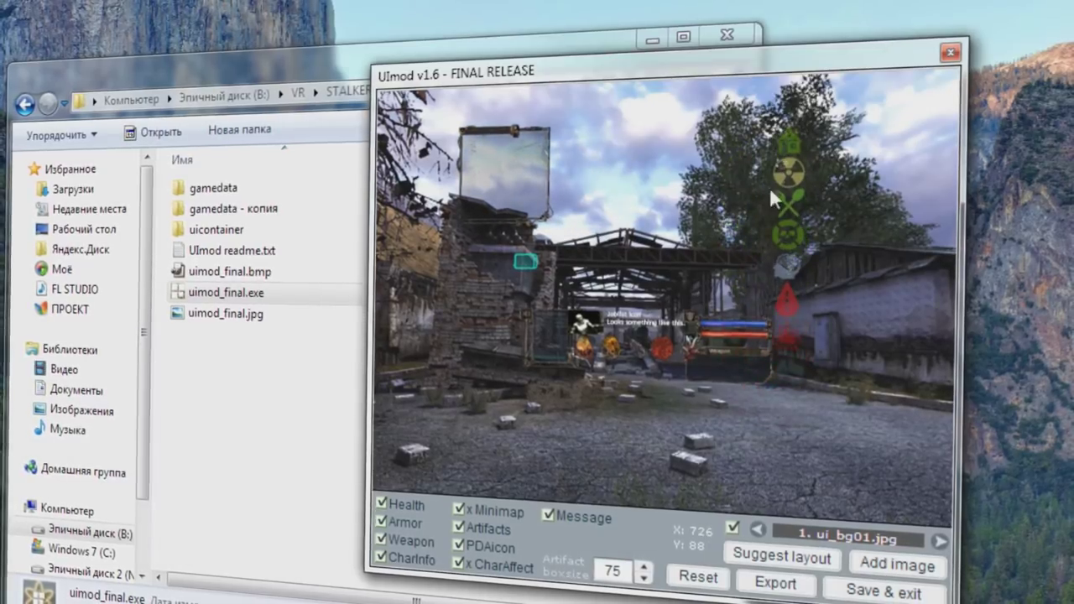
left_click_drag(625, 320, 560, 362)
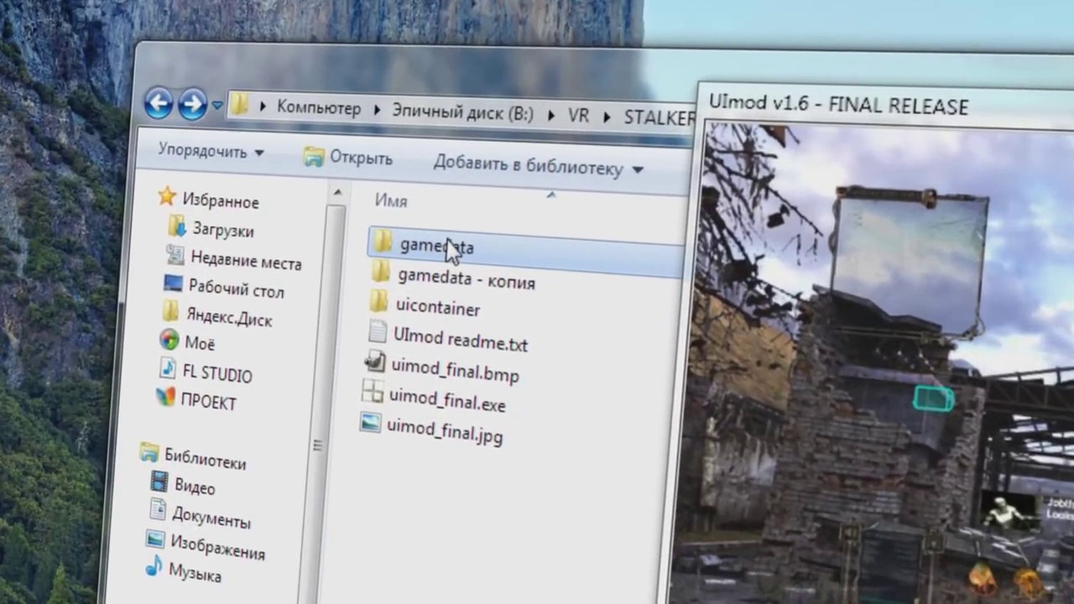
double_click(417, 245)
Open the gamedata subfolder and select all the generated HUD xml files.
double_click(419, 227)
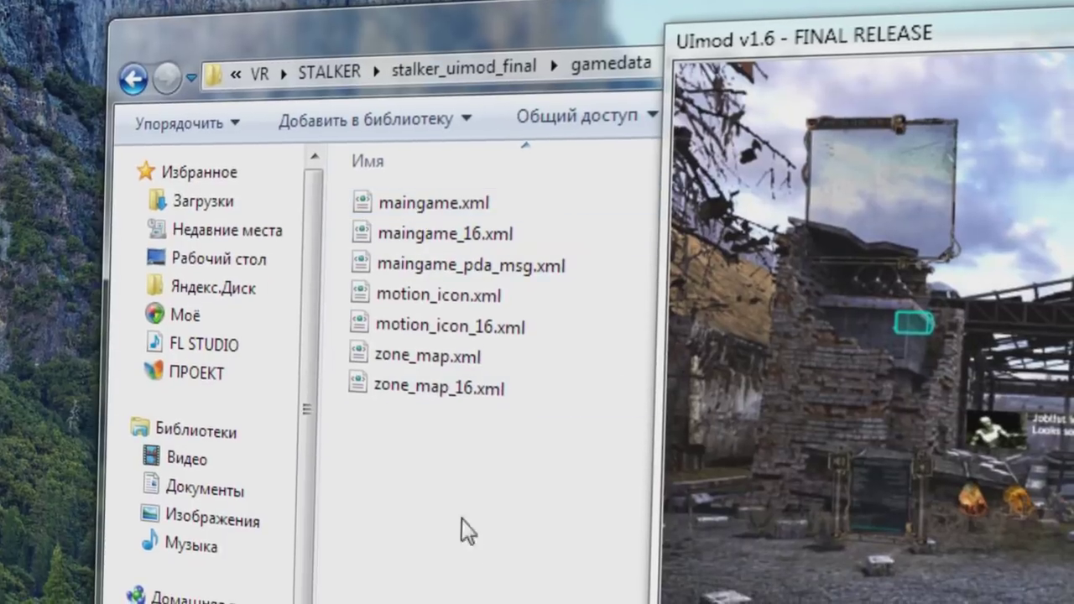
left_click_drag(461, 519, 390, 202)
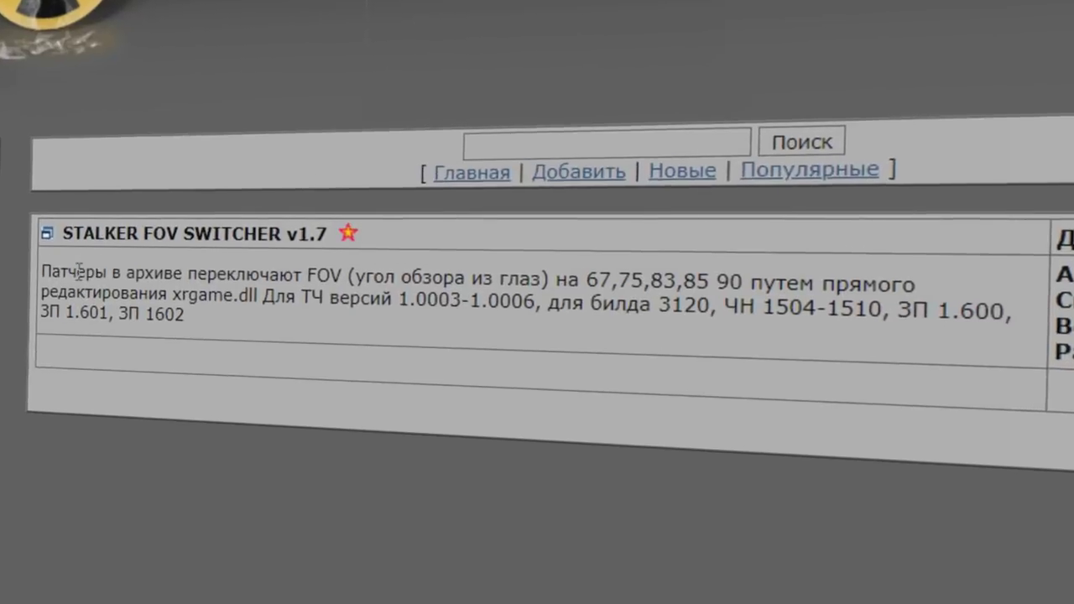
Highlight the FOV patcher description on the FOV Switcher v1.7 page, then deselect it.
left_click_drag(128, 330, 227, 366)
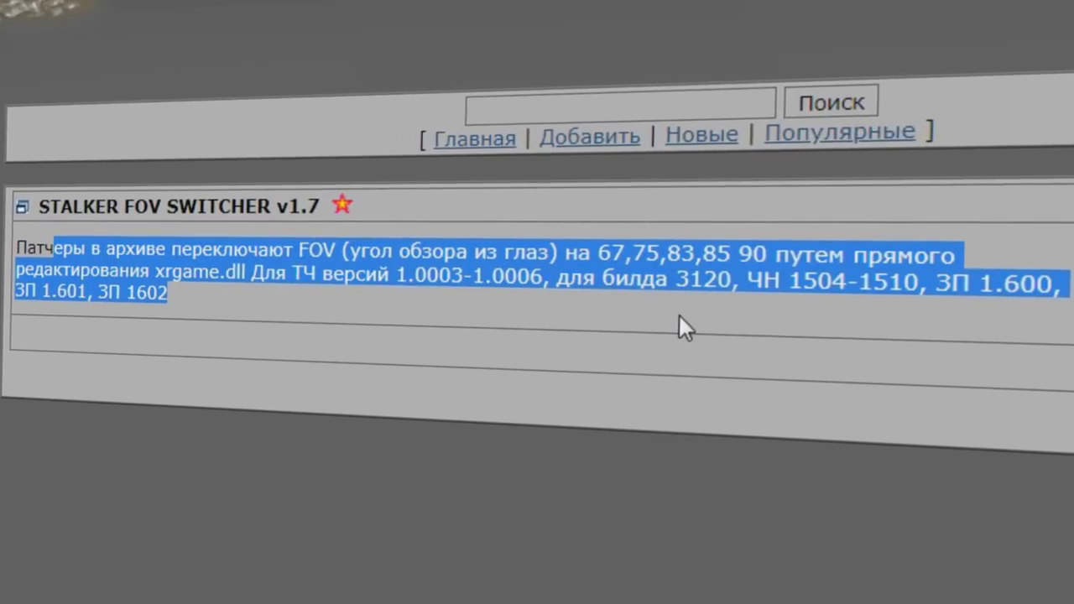
left_click(680, 319)
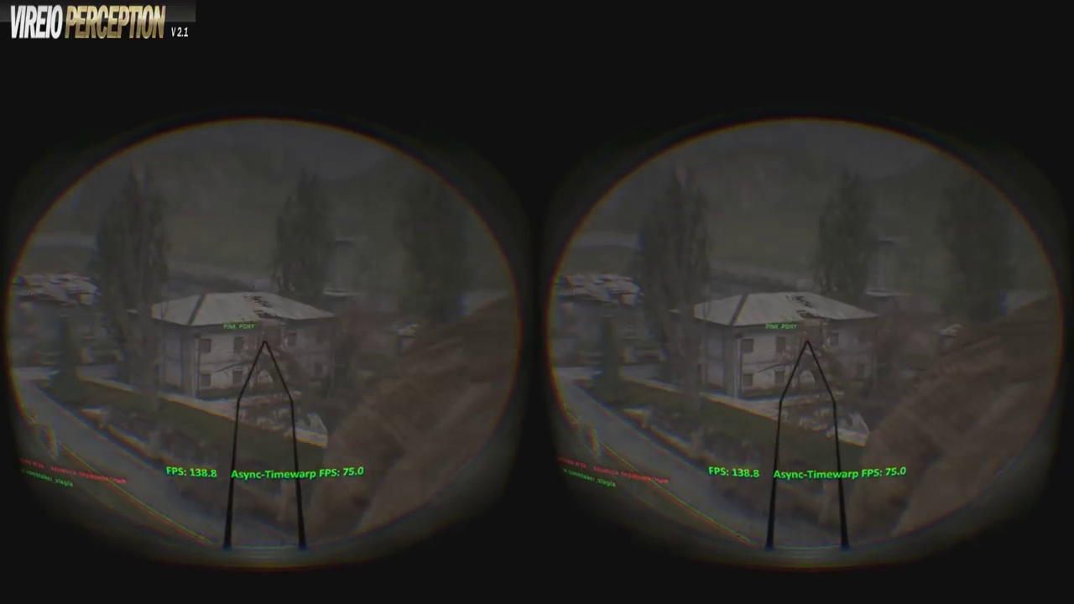
Toggle the FPS overlay with Ctrl+F, showing 120.5 FPS and async timewarp at 75.
key("ctrl+f")
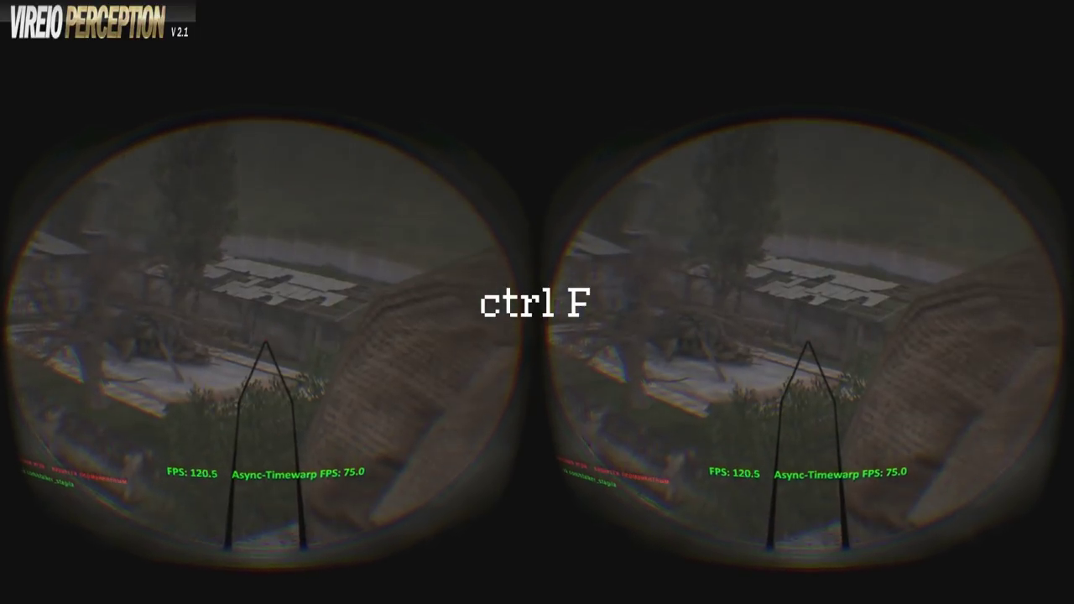